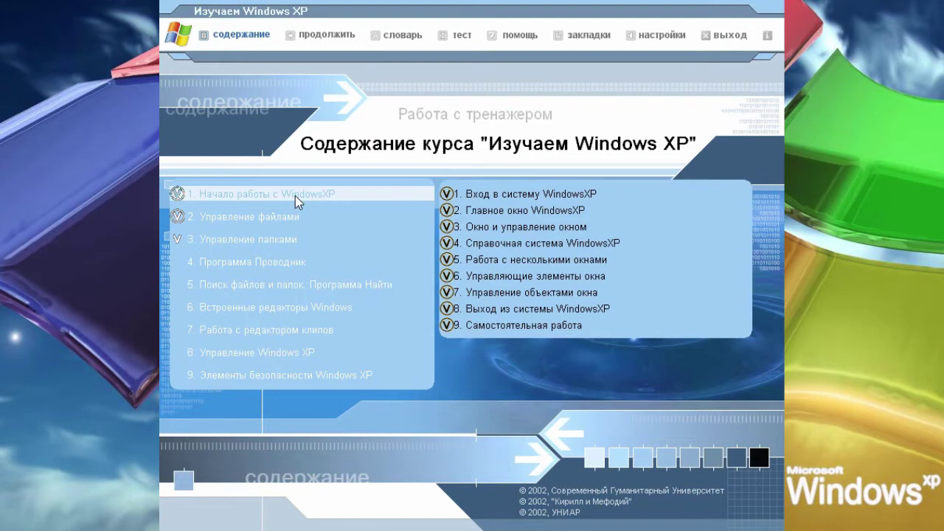
# Start lesson 1 «Вход в систему WindowsXP» and pick the ADMIN account on the login screen.
pyautogui.click(471, 193)
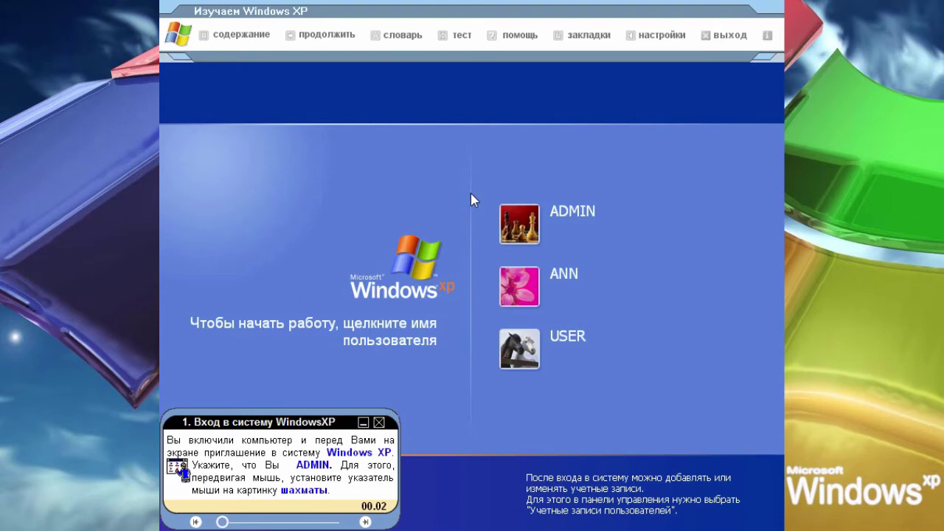
pyautogui.moveTo(516, 222)
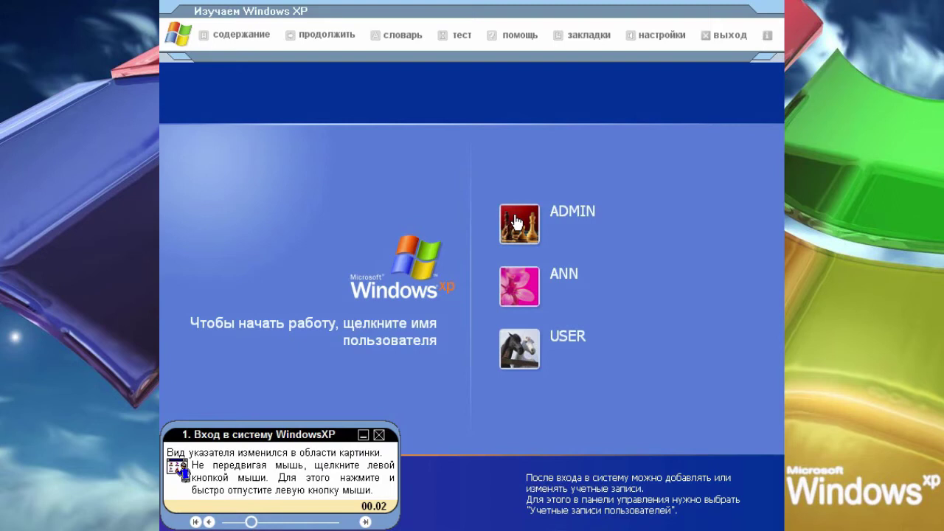
pyautogui.click(516, 223)
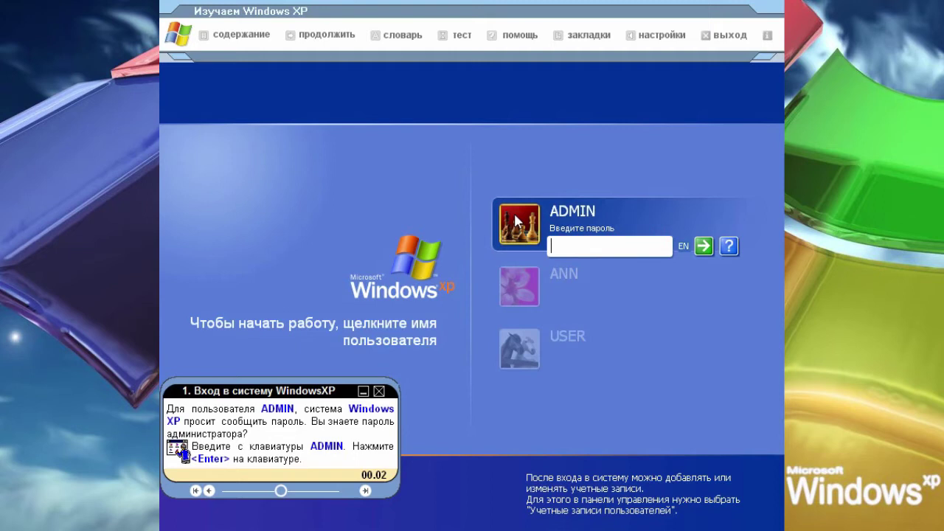
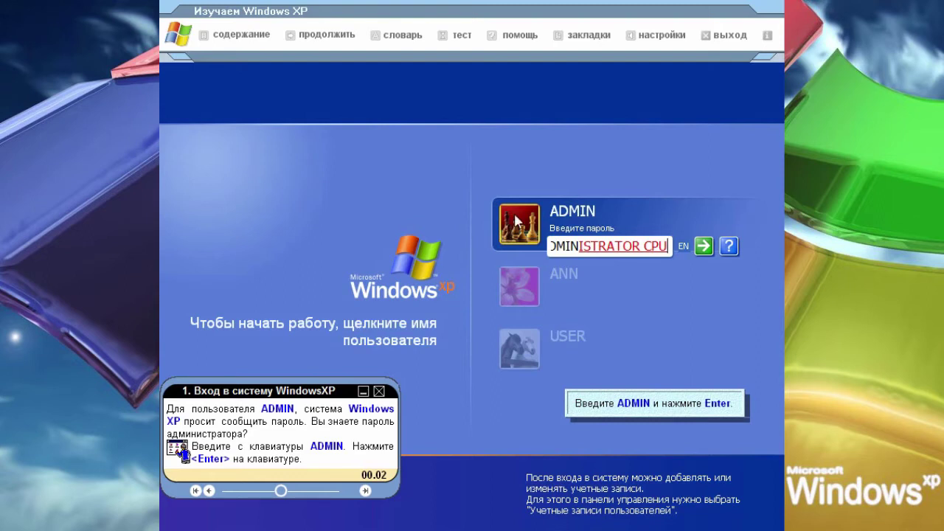
# Enter a password for the ADMIN account, fixing typos, and submit it.
pyautogui.press('Return')
# Dismiss the Замечание warning, replace the password with the corrected administrator password and resubmit.
pyautogui.click(478, 297)
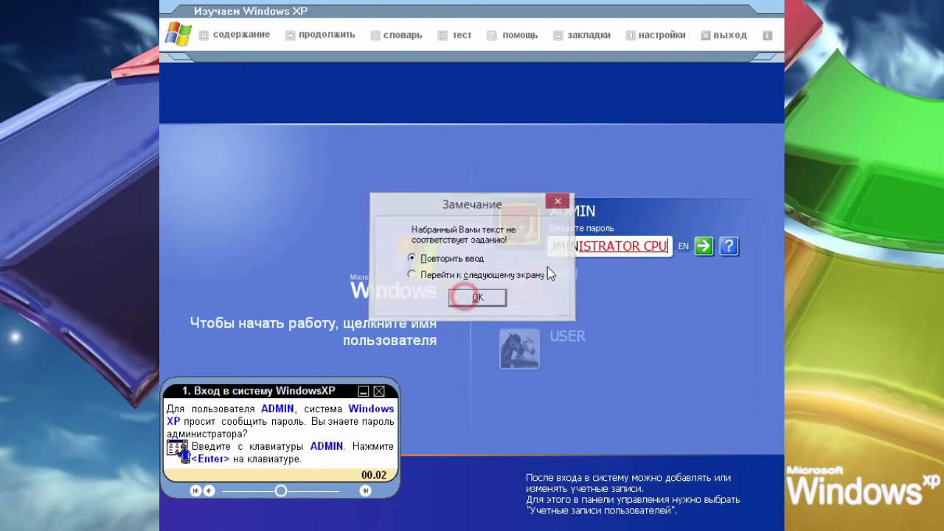
pyautogui.moveTo(580, 247); pyautogui.dragTo(598, 247)
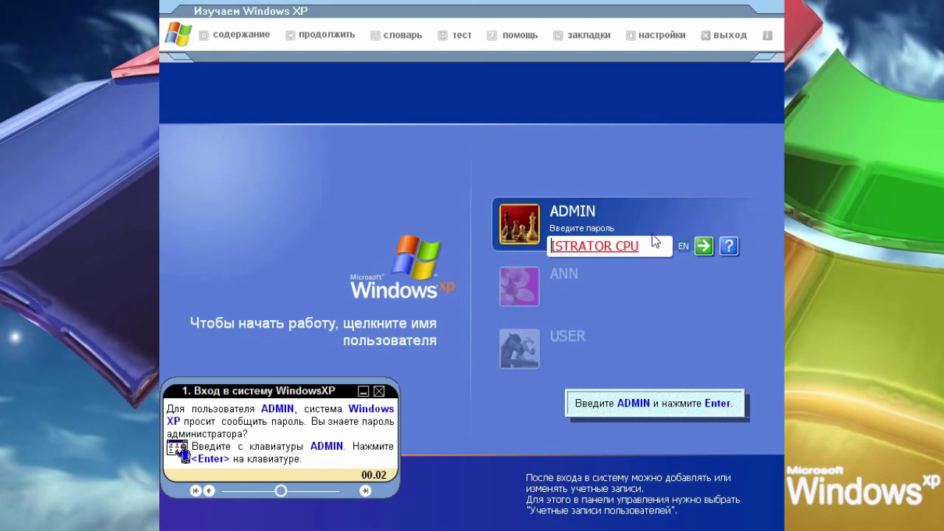
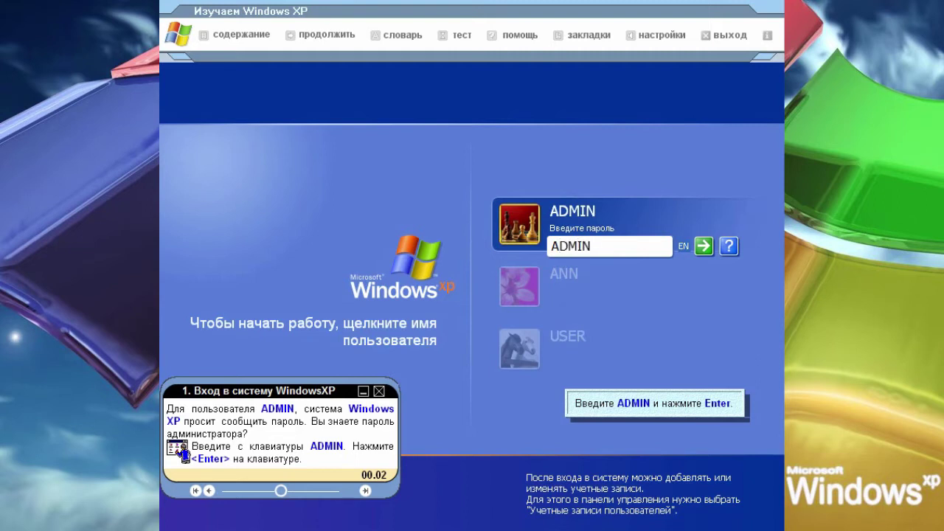
pyautogui.click(704, 247)
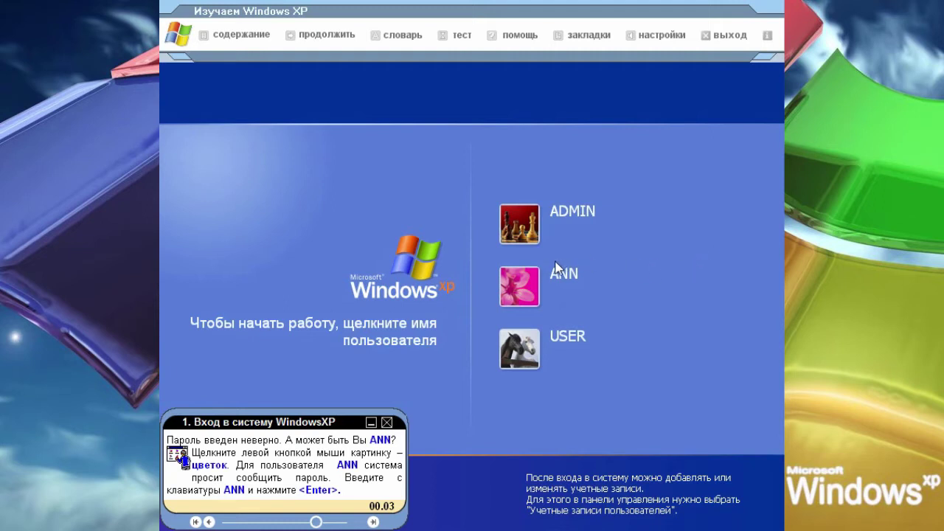
# Choose the ANN flower account and submit a typed password.
pyautogui.click(491, 290)
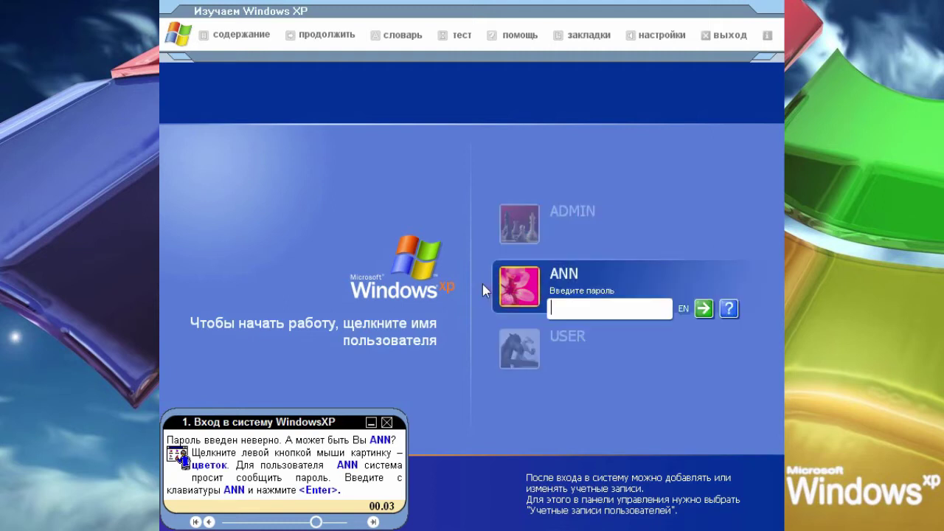
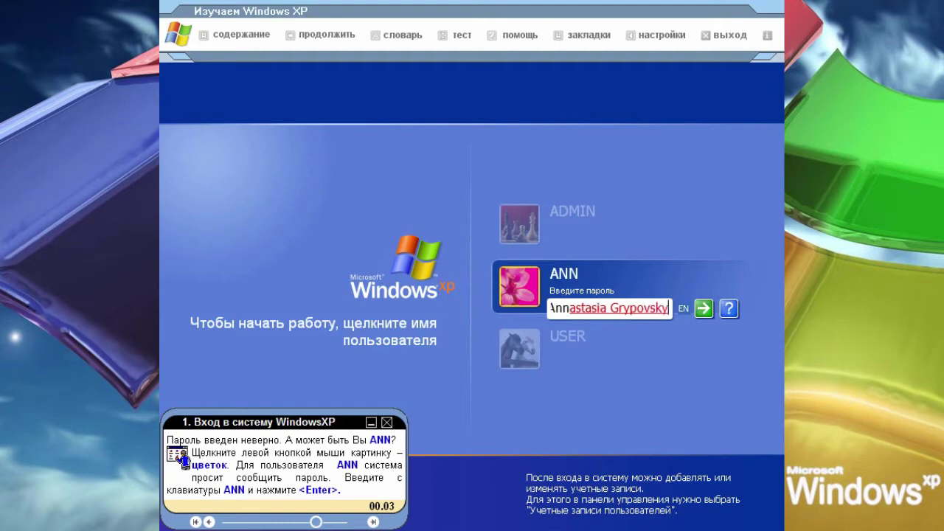
pyautogui.click(703, 309)
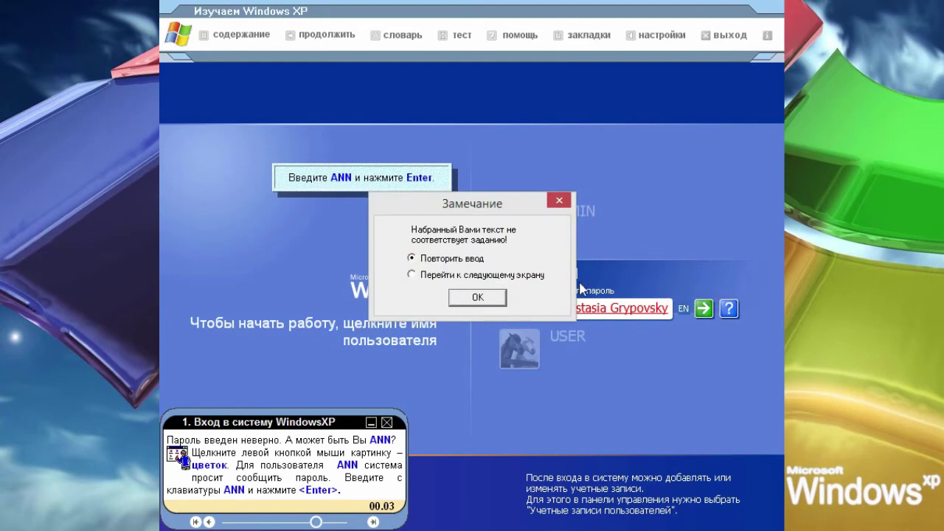
# Dismiss the Замечание warning, retype ANN's password and resubmit.
pyautogui.click(478, 297)
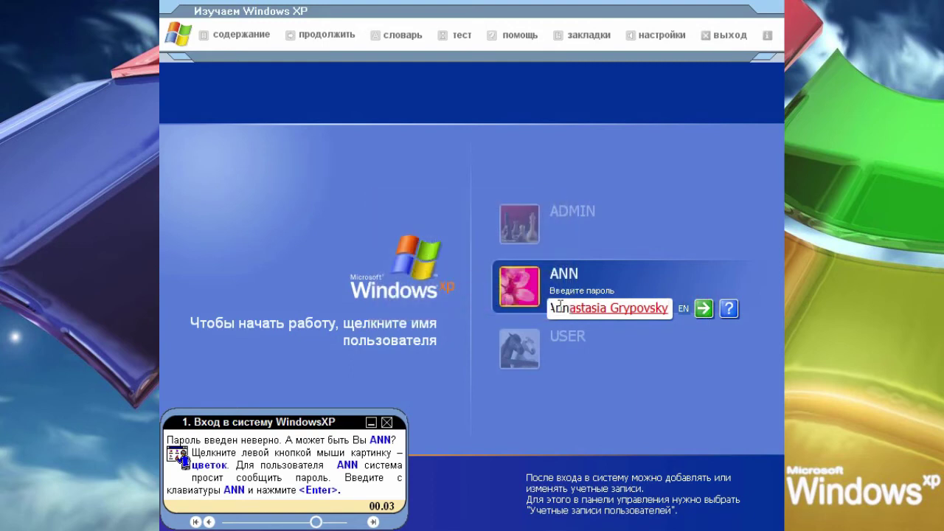
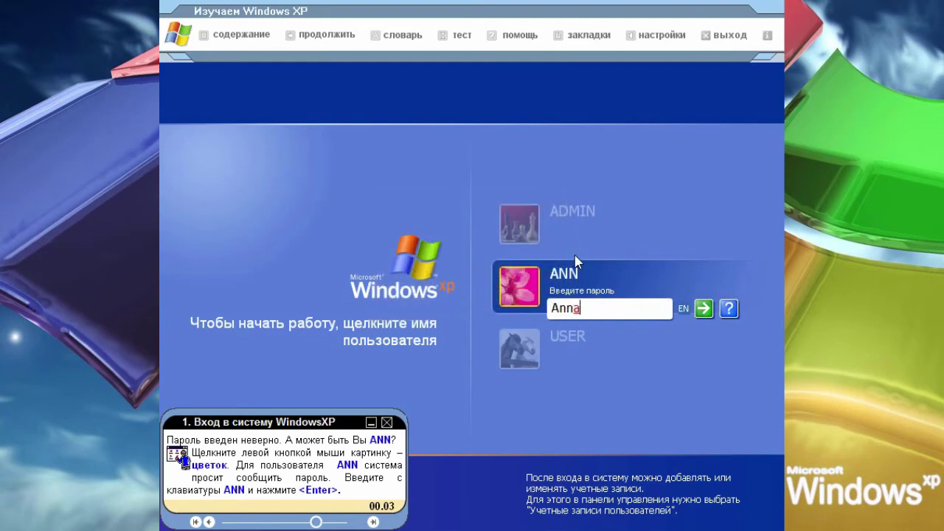
pyautogui.click(702, 310)
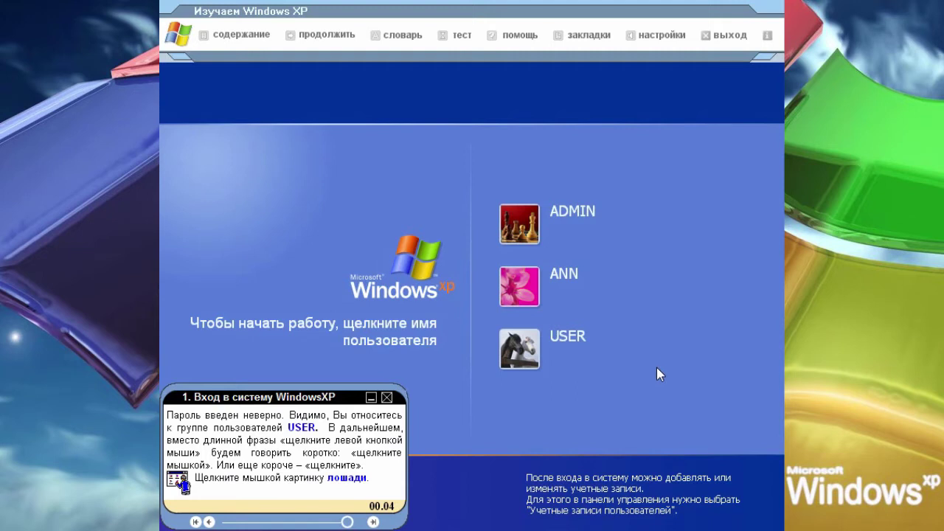
# Log in as USER and step through lesson 2's desktop and taskbar prompts to the icons step.
pyautogui.click(529, 354)
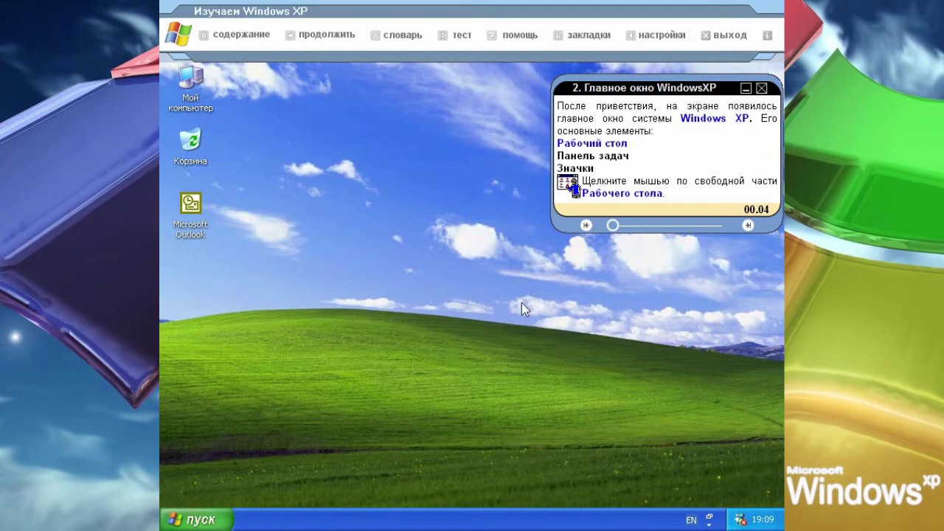
pyautogui.click(504, 283)
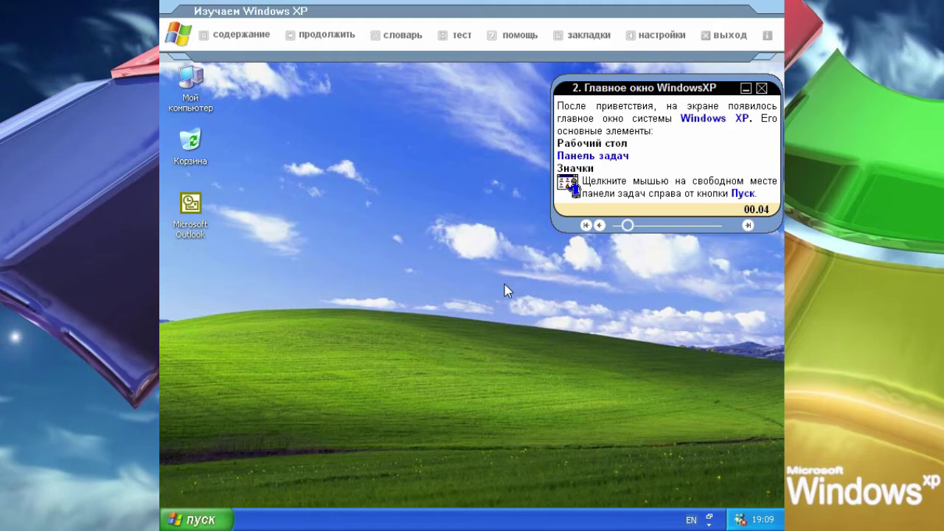
pyautogui.click(495, 522)
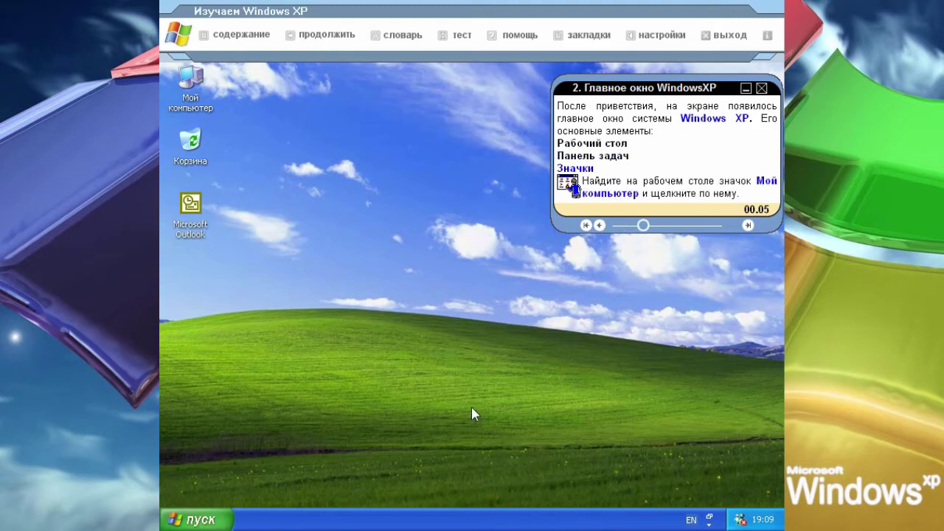
# Select Мой компьютер, open and close the Пуск menu, and collapse the lesson panel.
pyautogui.click(200, 92)
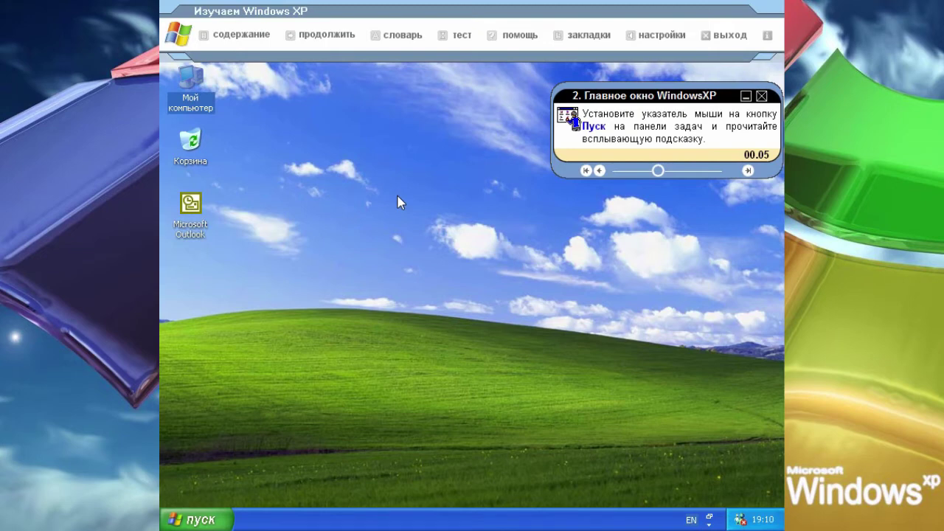
pyautogui.click(226, 514)
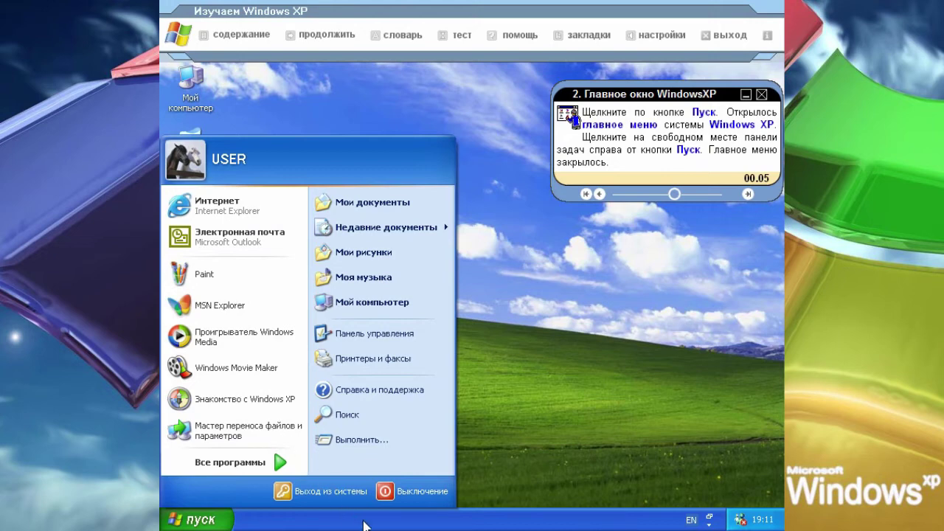
pyautogui.click(548, 519)
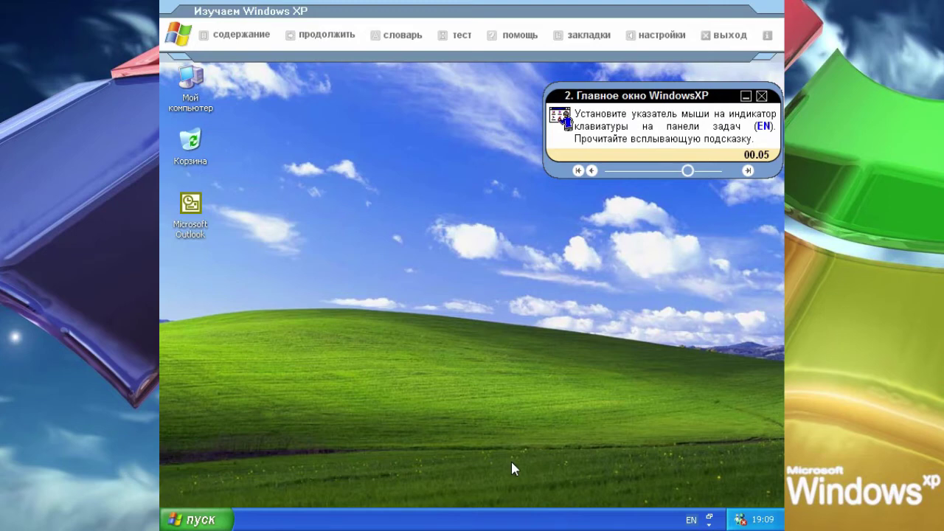
pyautogui.click(745, 96)
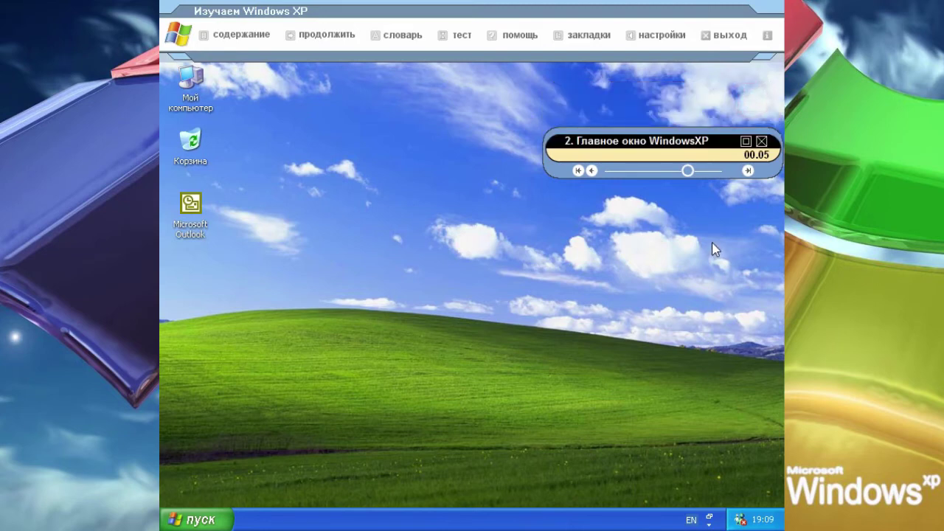
pyautogui.click(722, 147)
# Expand the lesson panel and switch the keyboard language from EN to Русский.
pyautogui.click(746, 141)
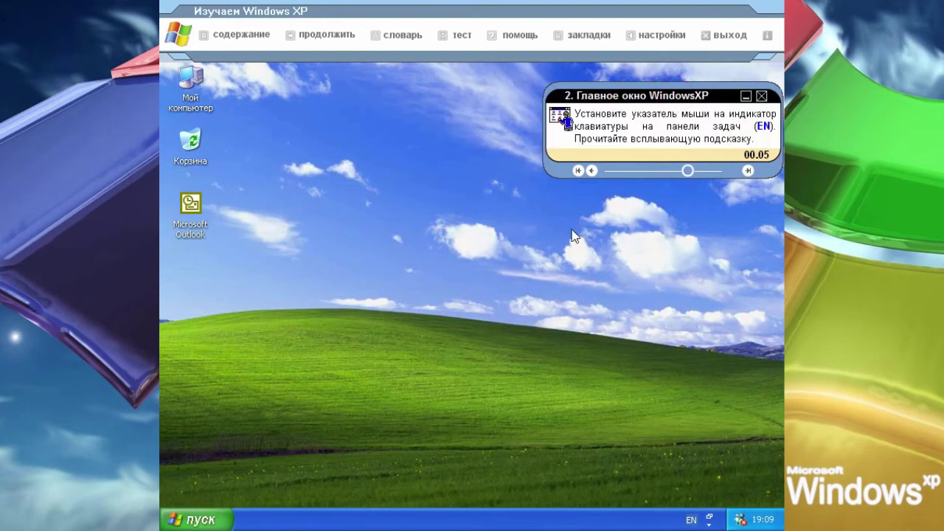
pyautogui.click(691, 519)
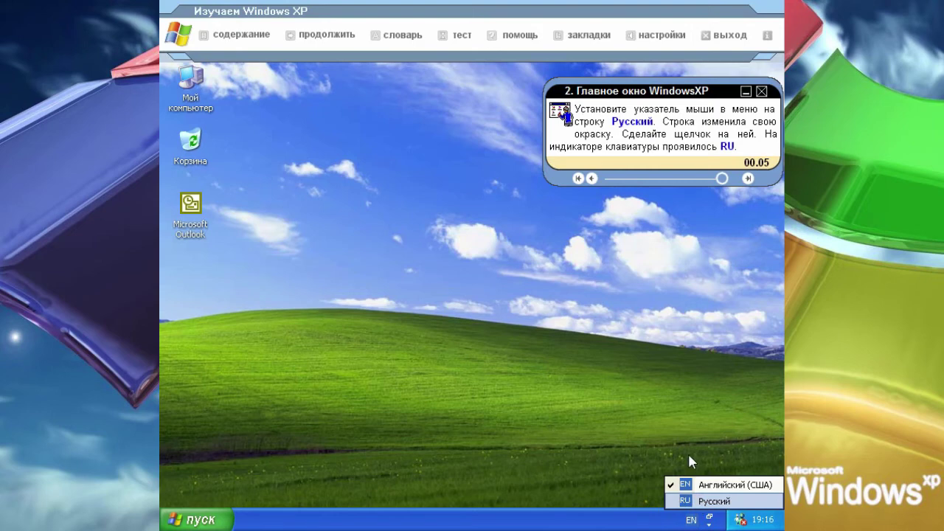
pyautogui.click(689, 501)
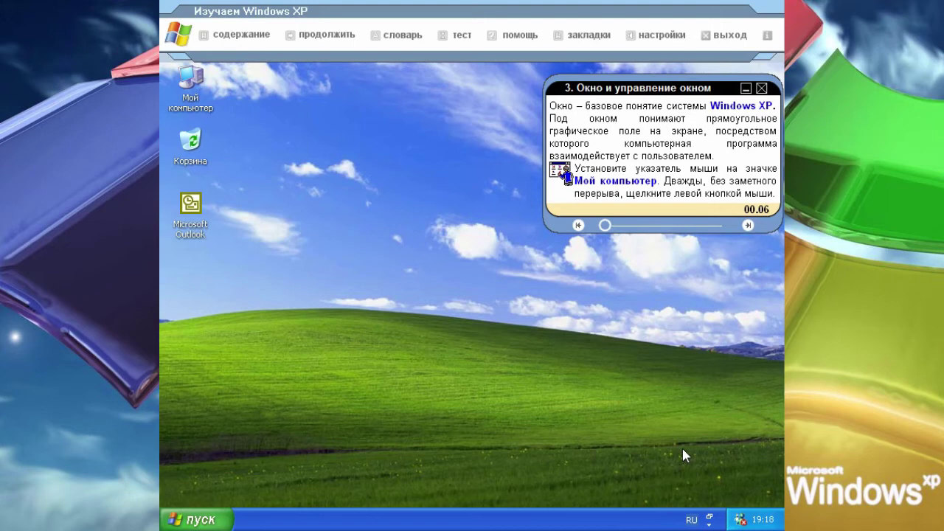
# Open Мой компьютер and go through the title, control panel and work area lesson steps.
pyautogui.doubleClick(187, 102)
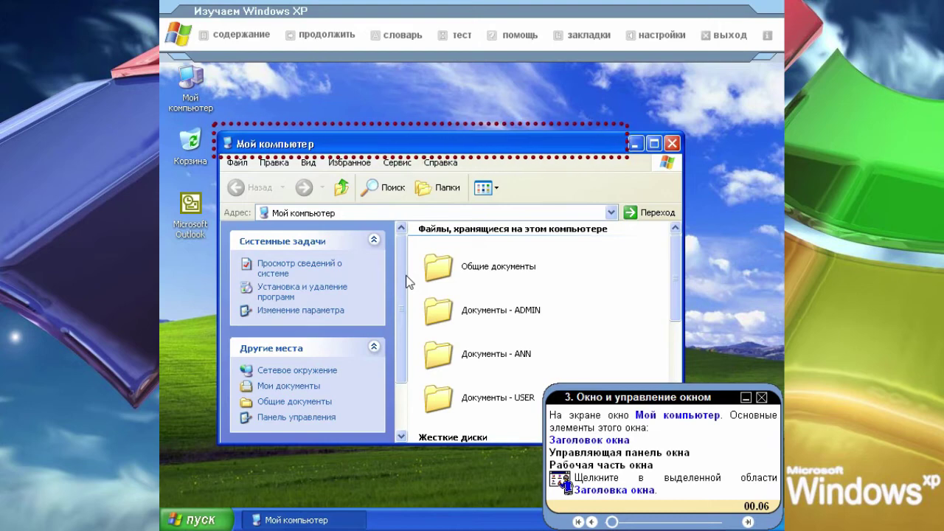
pyautogui.click(493, 143)
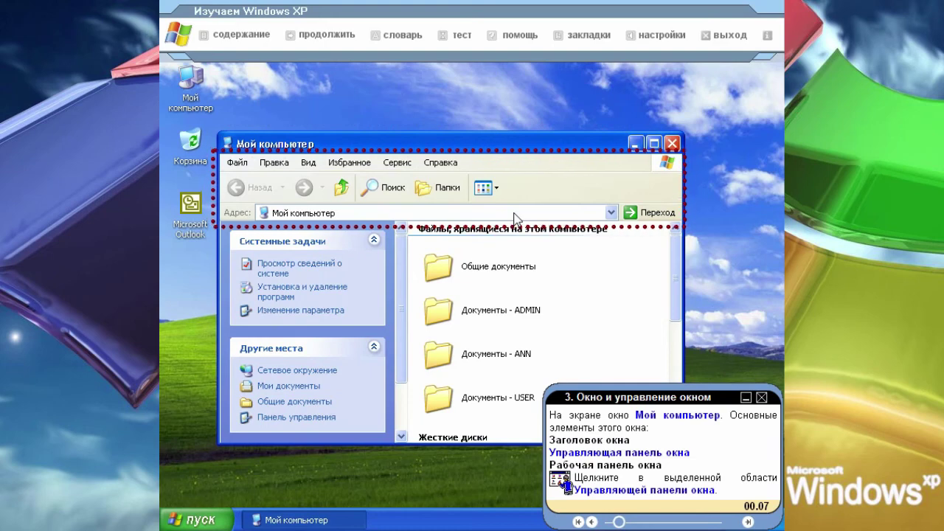
pyautogui.click(528, 191)
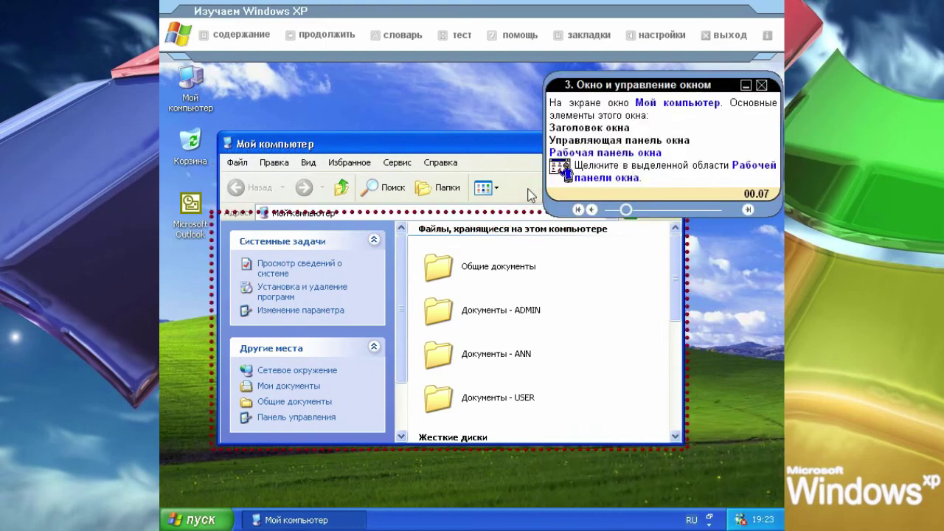
pyautogui.click(586, 354)
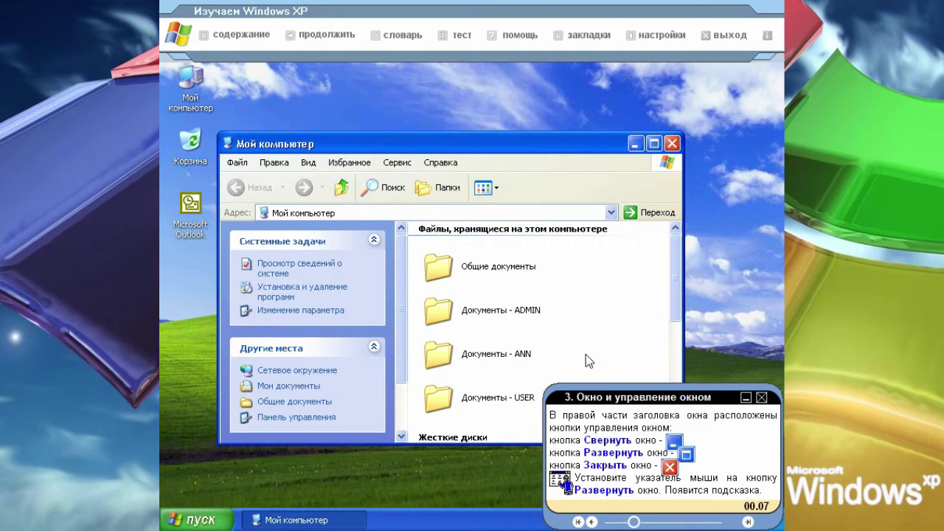
# Maximize the Мой компьютер window, then restore it to its previous size.
pyautogui.click(745, 397)
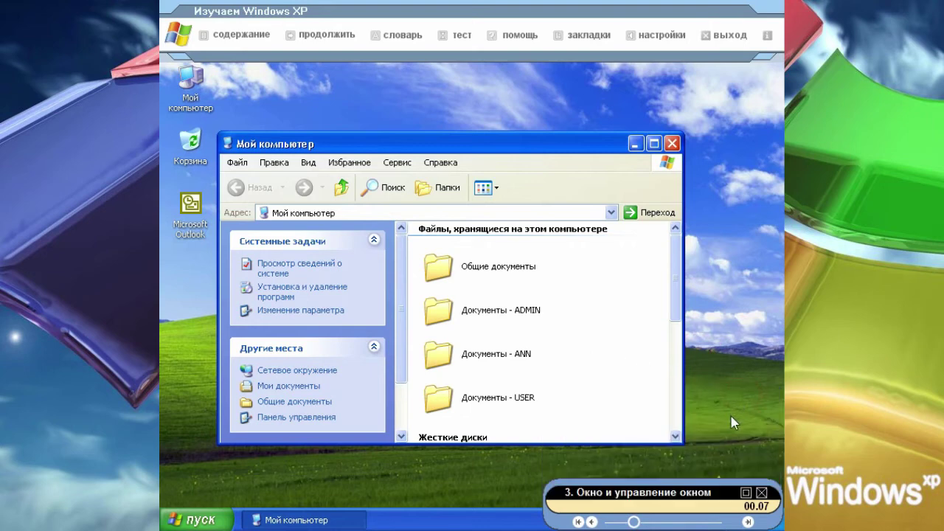
pyautogui.click(745, 490)
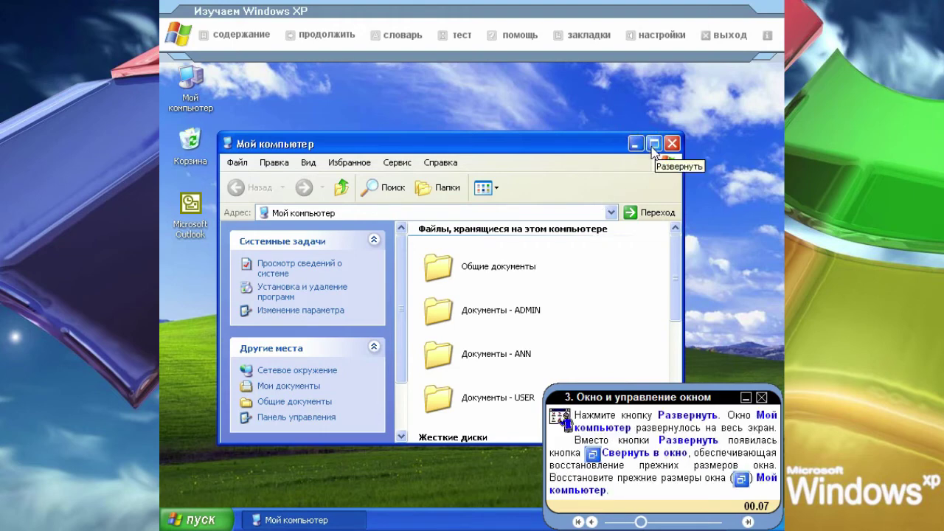
pyautogui.click(653, 145)
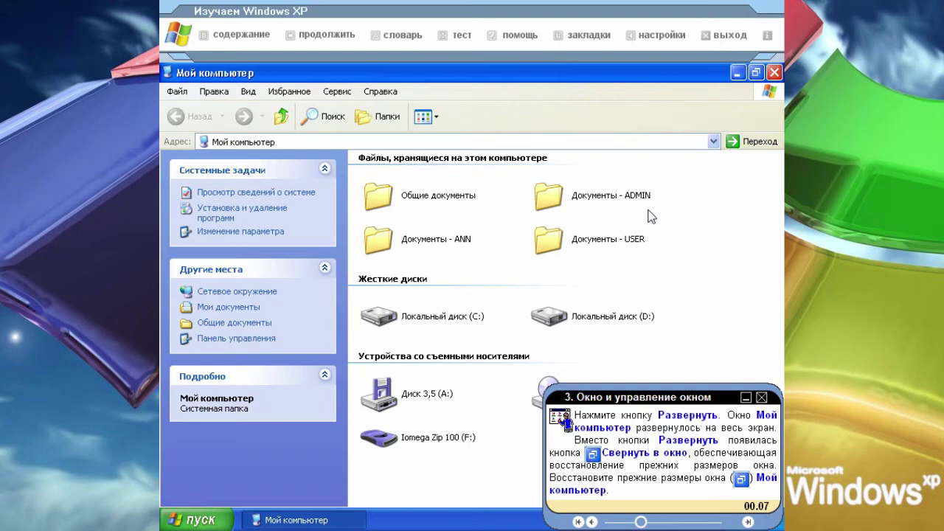
pyautogui.click(755, 72)
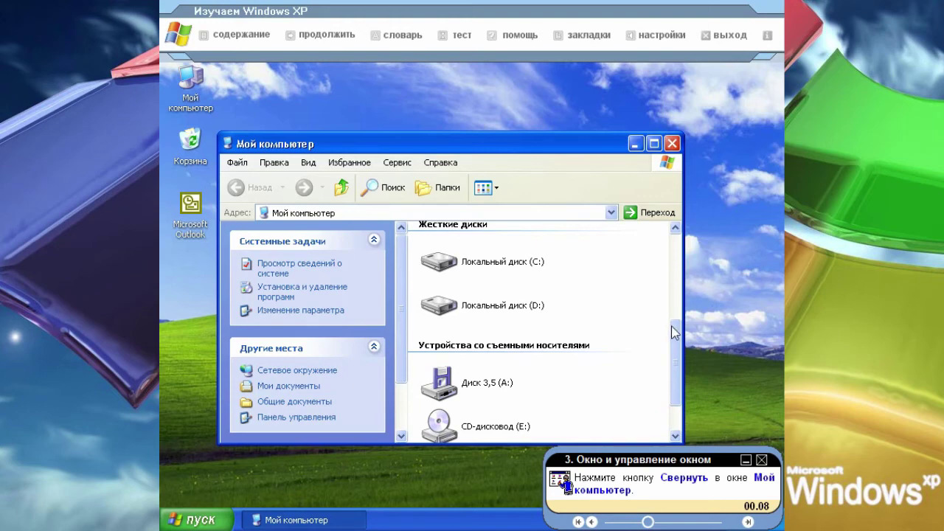
# Minimize Мой компьютер to the taskbar, then bring it back from its taskbar button.
pyautogui.click(635, 144)
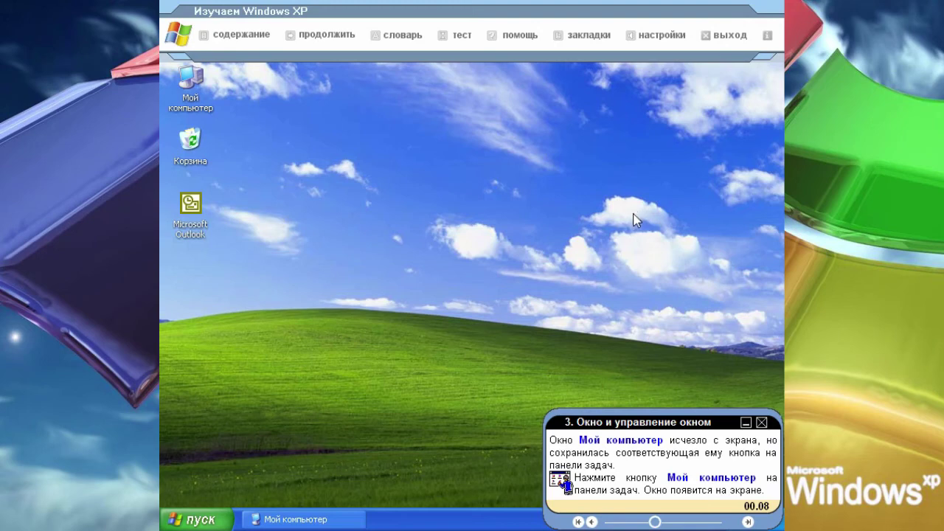
pyautogui.click(321, 519)
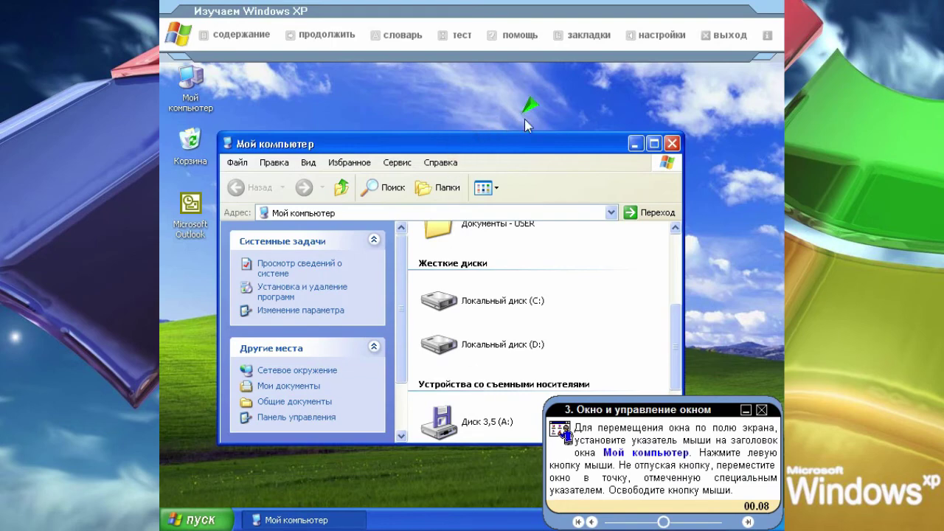
# Move the Мой компьютер window to the green marker, then back to its original place.
pyautogui.click(524, 119)
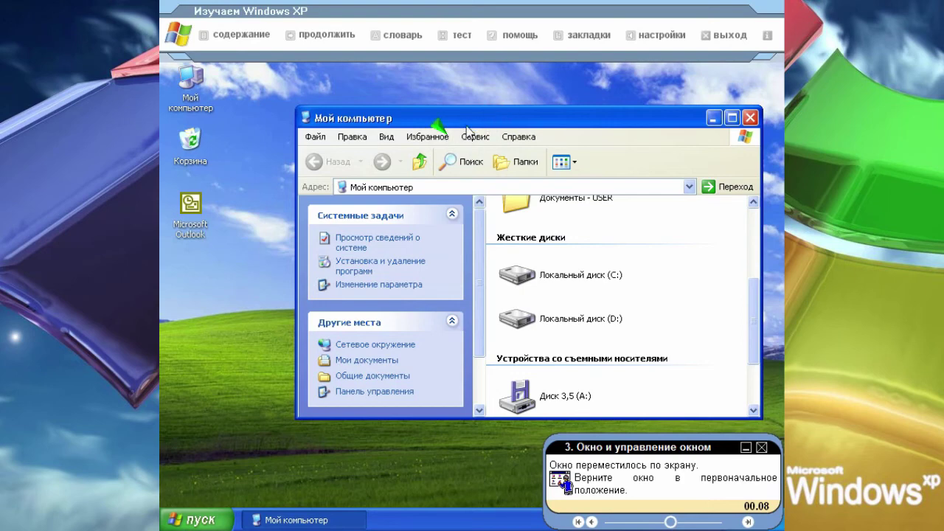
pyautogui.click(440, 127)
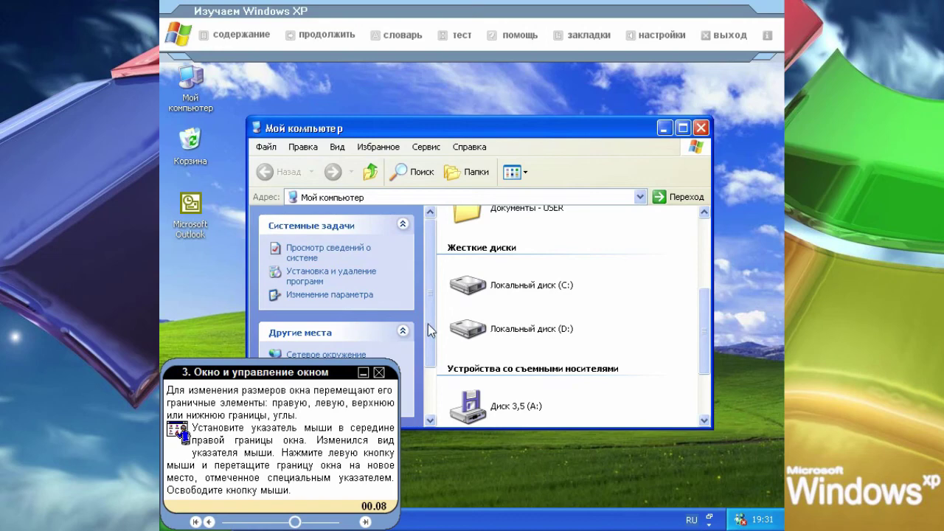
# Collapse and re-expand the hint panel, then widen Мой компьютер from its right border and restore its width.
pyautogui.click(362, 373)
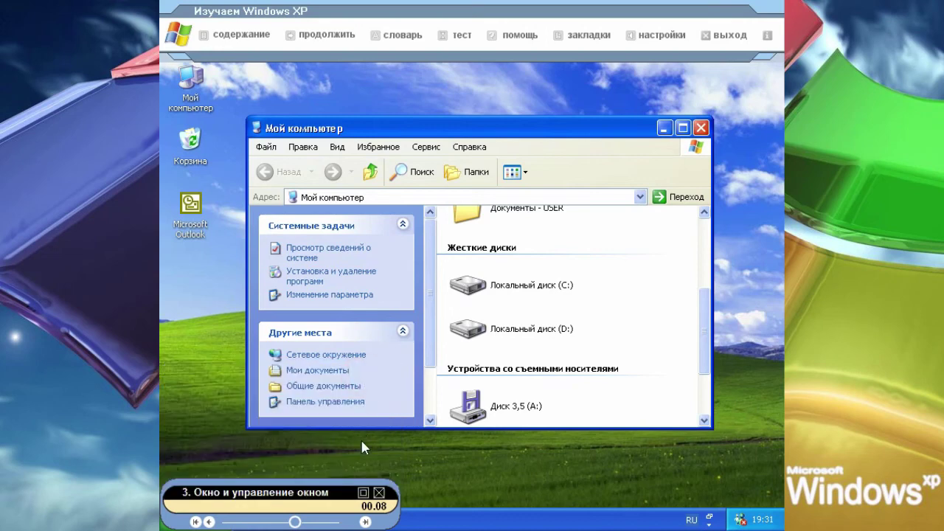
pyautogui.click(363, 492)
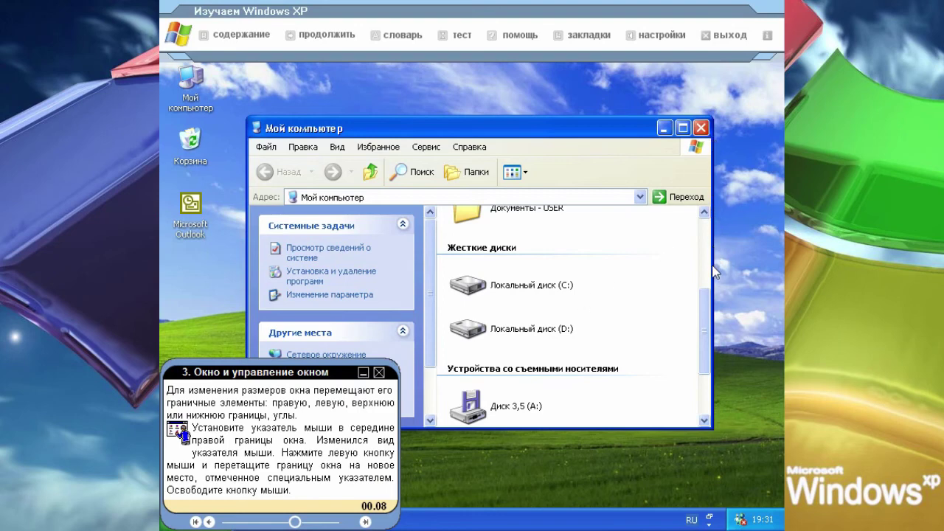
pyautogui.moveTo(711, 291)
pyautogui.moveTo(753, 298); pyautogui.dragTo(760, 298)
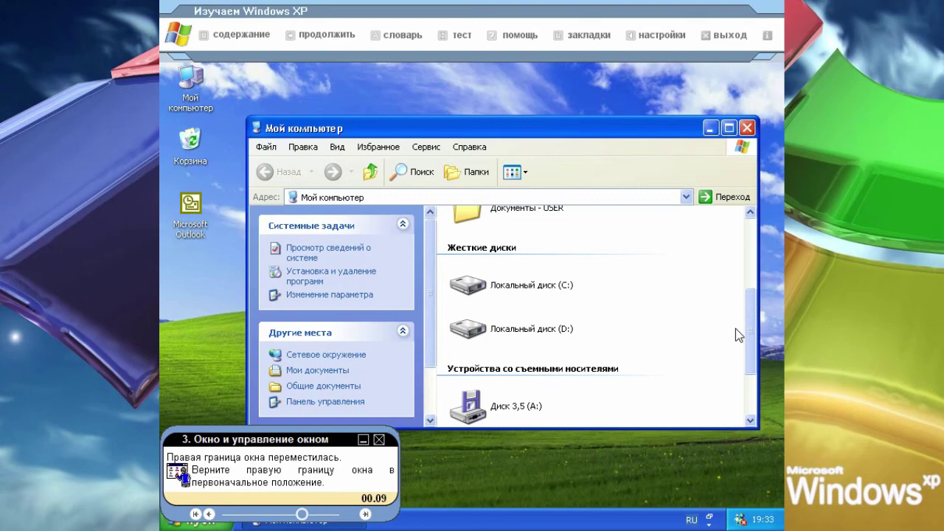
pyautogui.moveTo(760, 306)
pyautogui.click(696, 300)
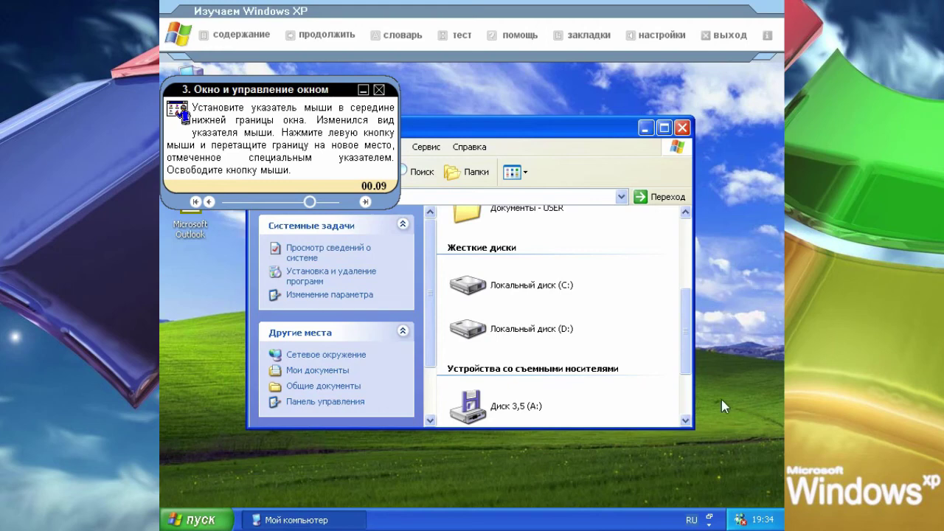
# Stretch Мой компьютер from its bottom edge and lower-right corner, restore each time, then close the window.
pyautogui.moveTo(612, 423); pyautogui.dragTo(457, 481)
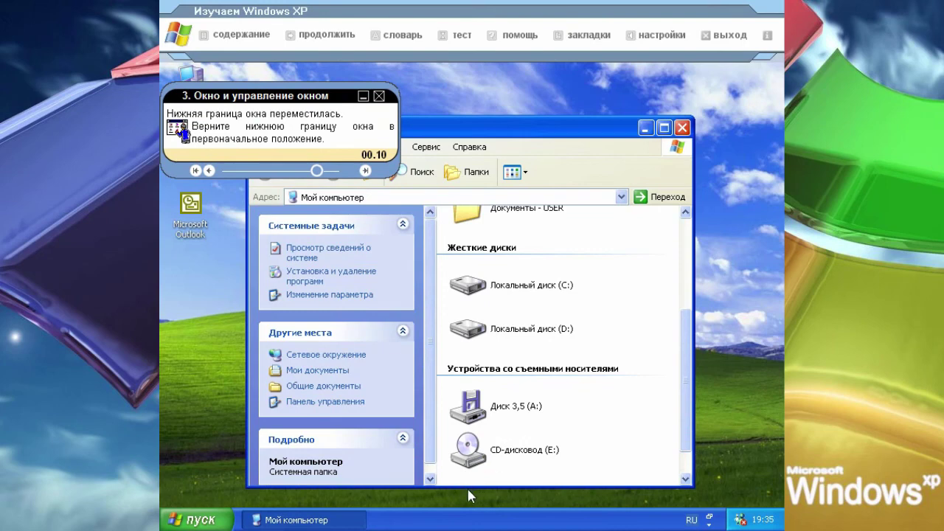
pyautogui.moveTo(469, 486); pyautogui.dragTo(452, 423)
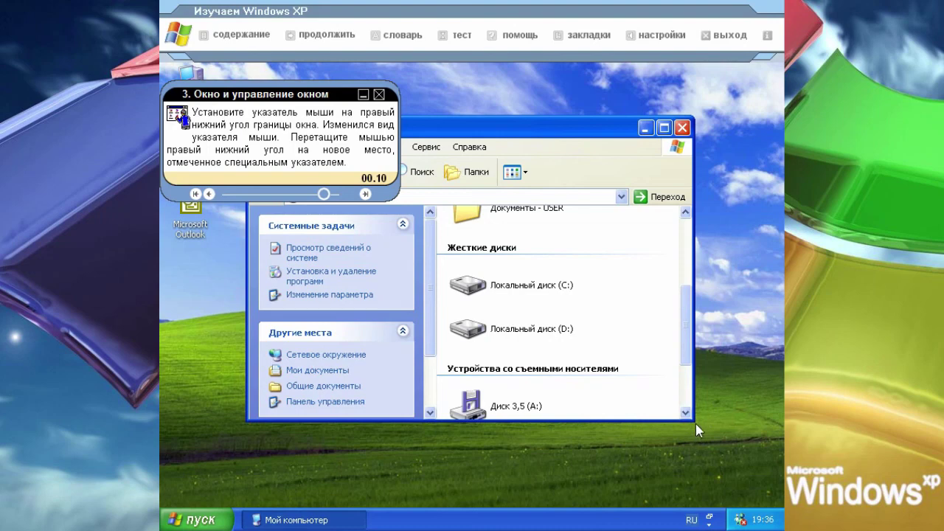
pyautogui.moveTo(746, 474); pyautogui.dragTo(756, 478)
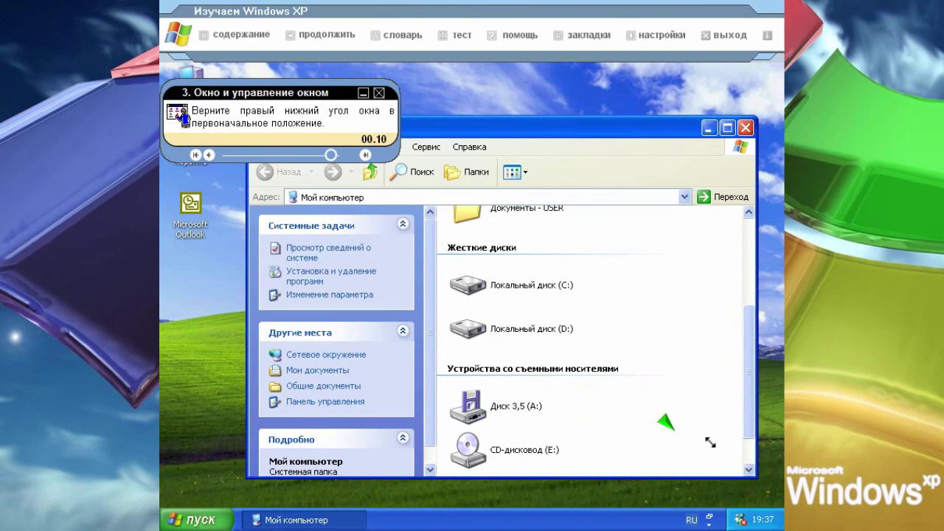
pyautogui.moveTo(681, 435); pyautogui.dragTo(675, 432)
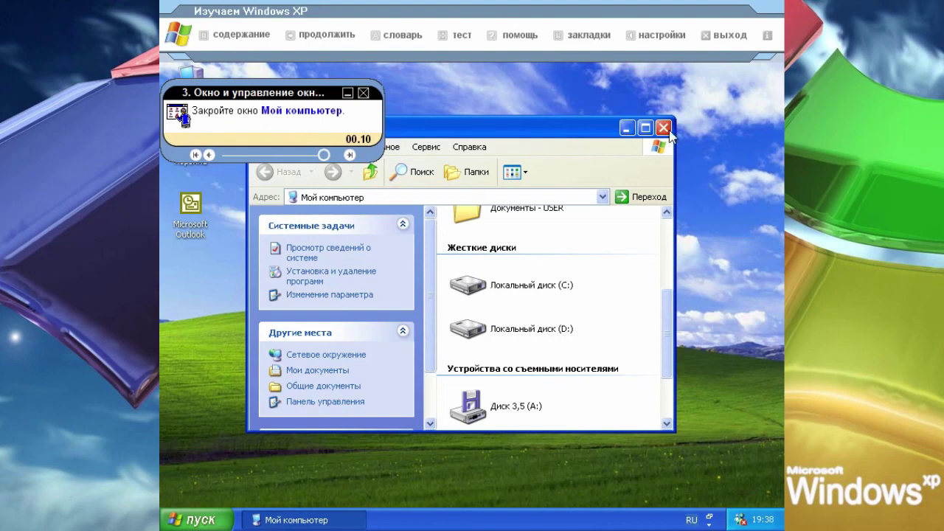
pyautogui.click(667, 131)
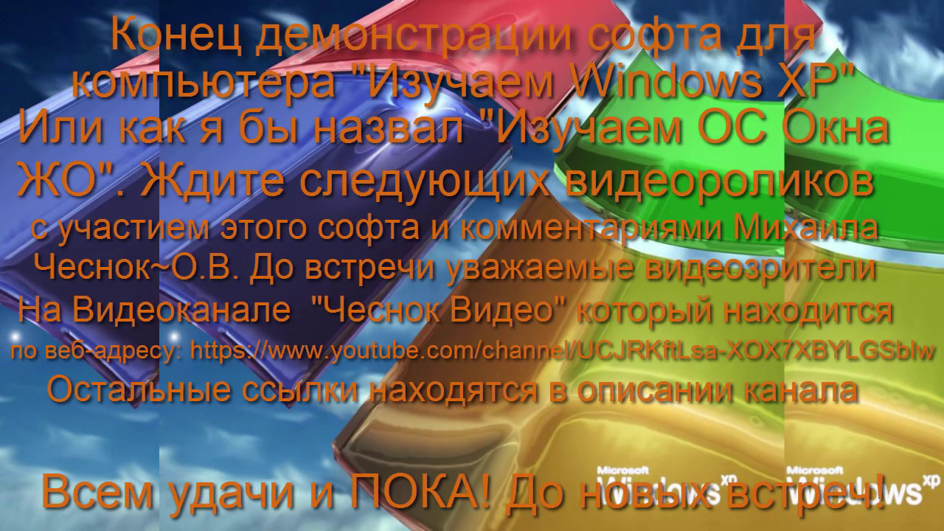